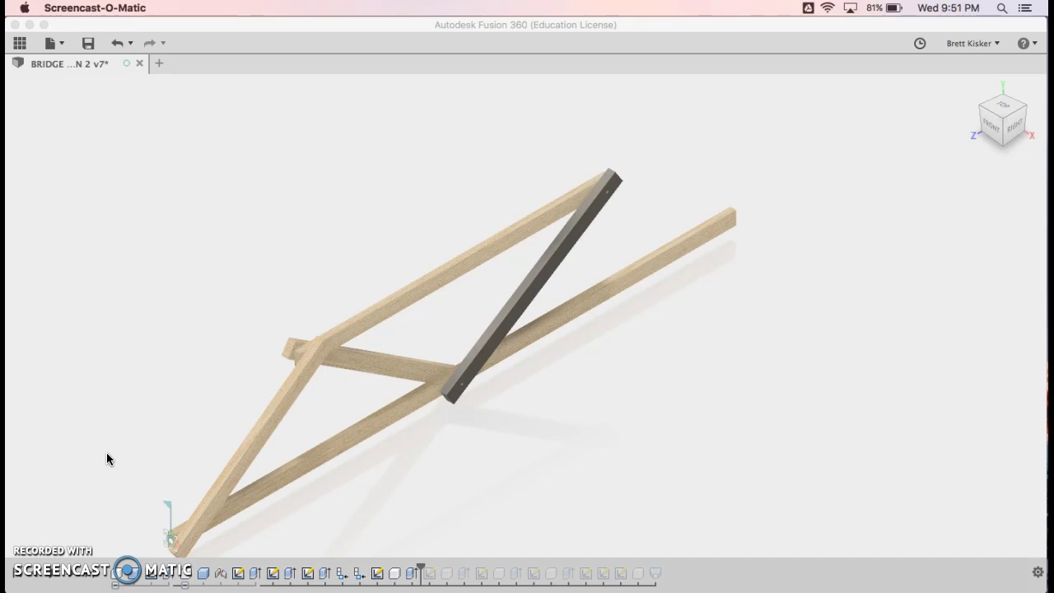
- Hide the grey diagonal beam component, Component9:1, and view the boards from the right
{"action": "left_click", "coordinate": [1009, 130]}
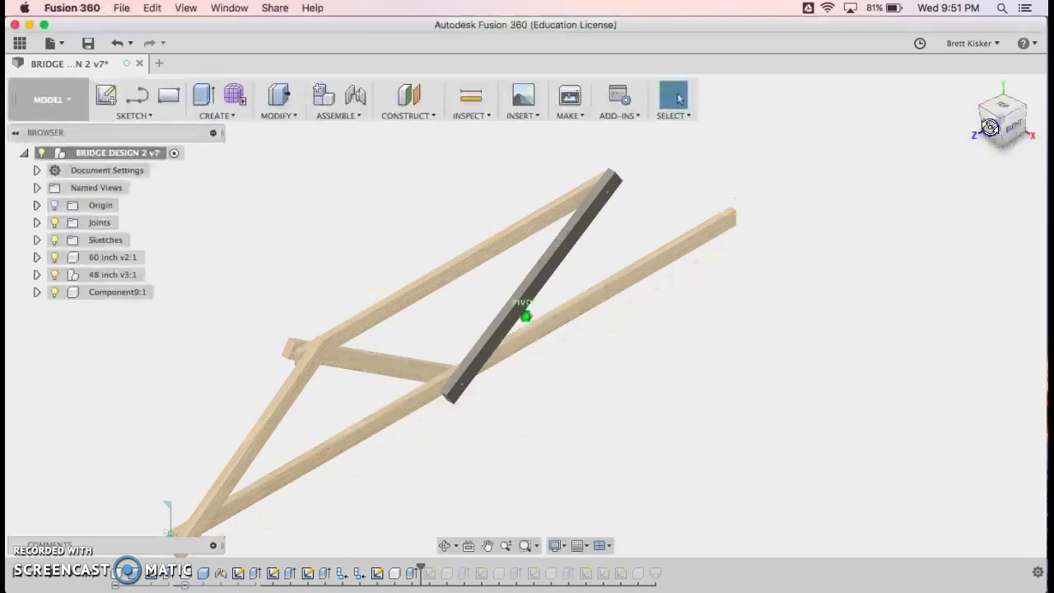
{"action": "mouse_move", "coordinate": [898, 99]}
{"action": "middle_mouse_down", "text": "shift"}
{"action": "mouse_move", "coordinate": [875, 132]}
{"action": "mouse_move", "coordinate": [893, 131]}
{"action": "middle_mouse_up", "text": "shift"}
{"action": "scroll", "coordinate": [828, 376], "scroll_direction": "up", "scroll_amount": 3}
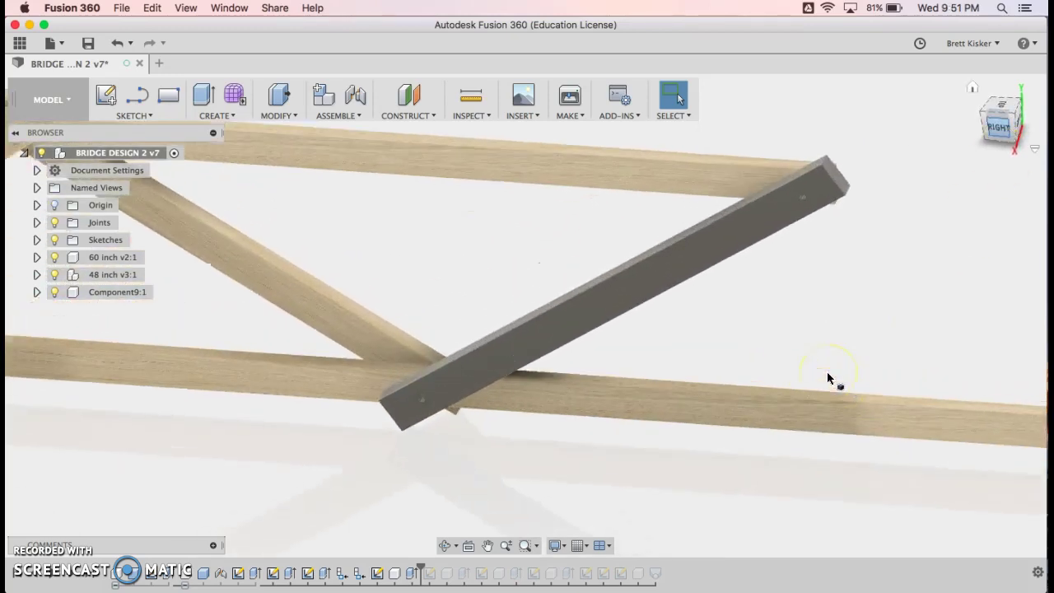
{"action": "scroll", "coordinate": [828, 376], "scroll_direction": "down", "scroll_amount": 2}
{"action": "scroll", "coordinate": [828, 377], "scroll_direction": "up", "scroll_amount": 1}
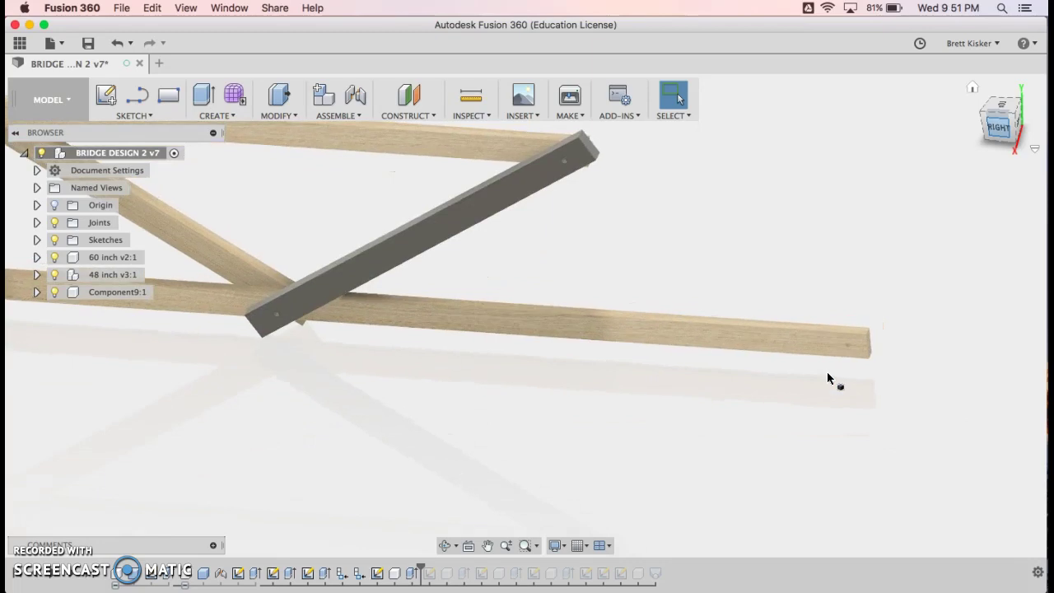
{"action": "left_click", "coordinate": [460, 245]}
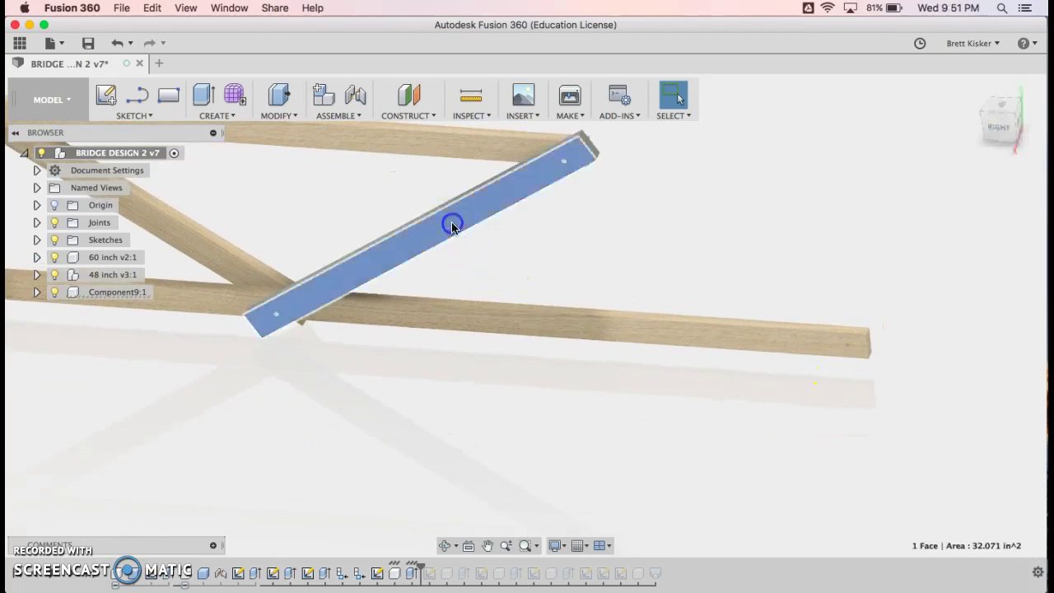
{"action": "left_click", "coordinate": [53, 292]}
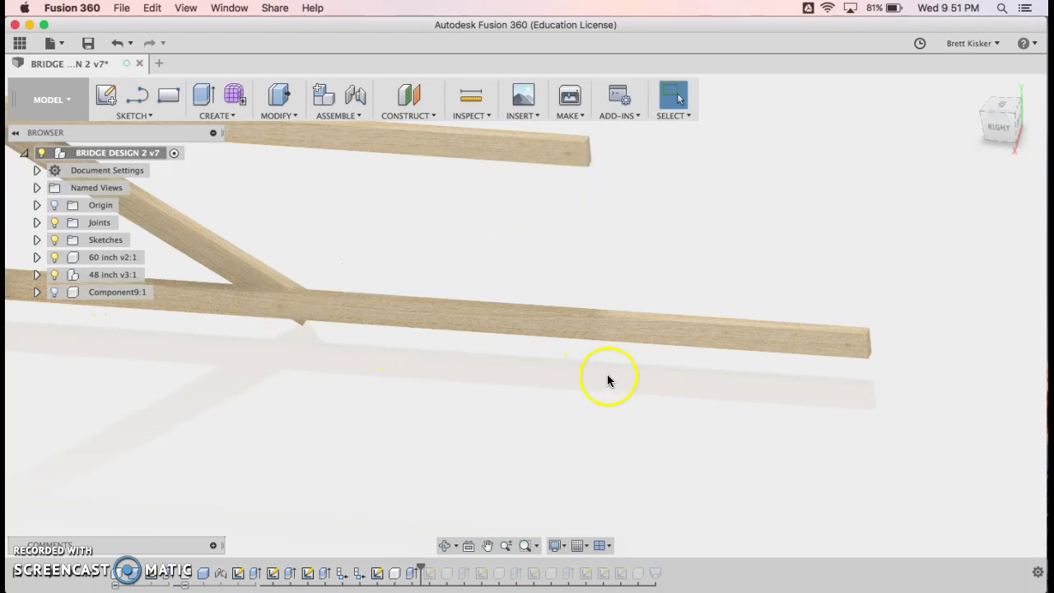
{"action": "left_click", "coordinate": [990, 157]}
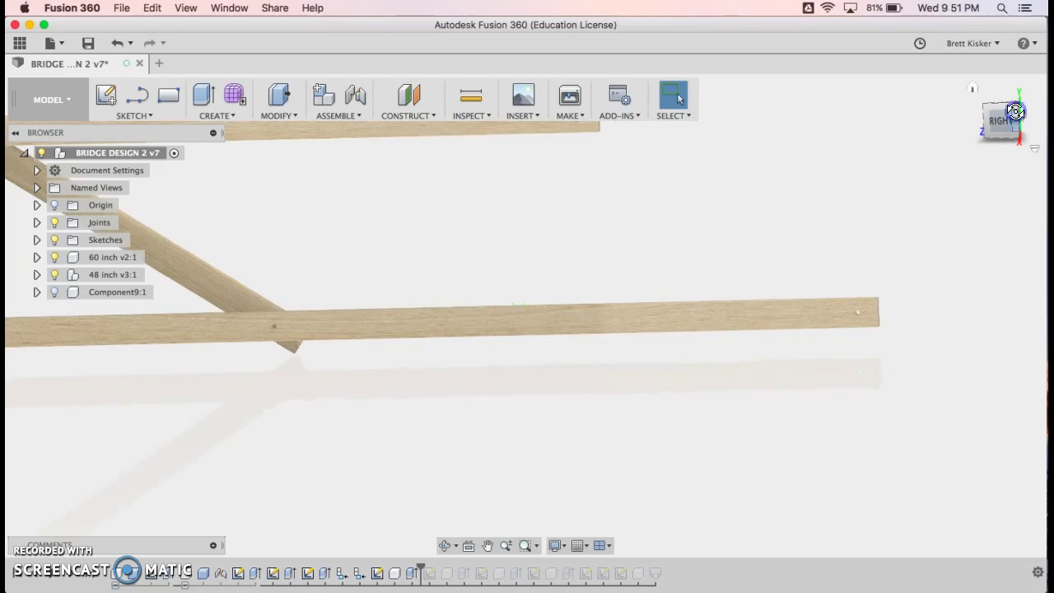
- Start a new sketch on the side face of the board
{"action": "left_click", "coordinate": [105, 95]}
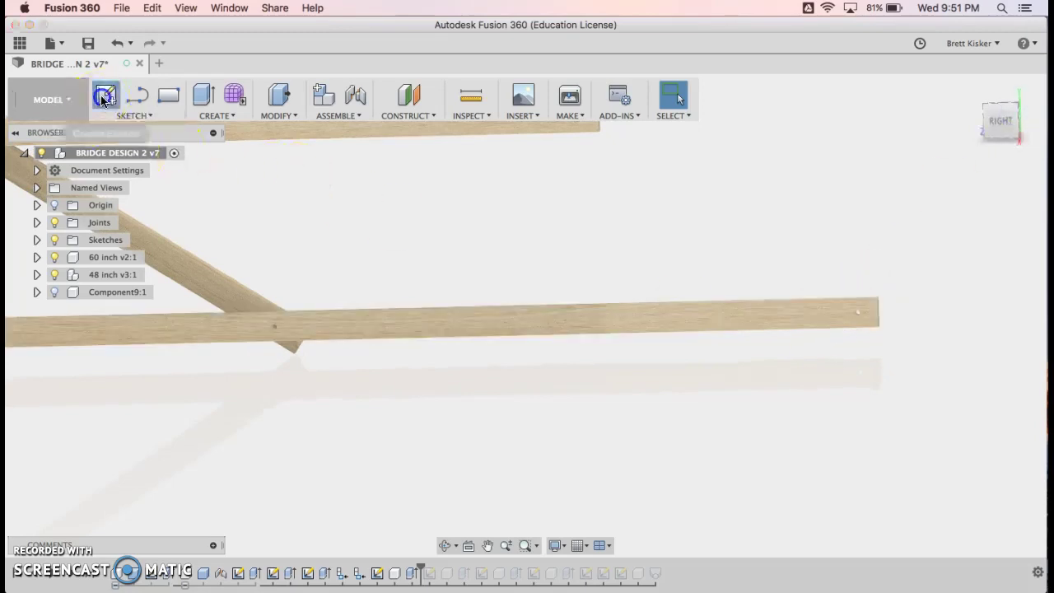
{"action": "left_click", "coordinate": [811, 289]}
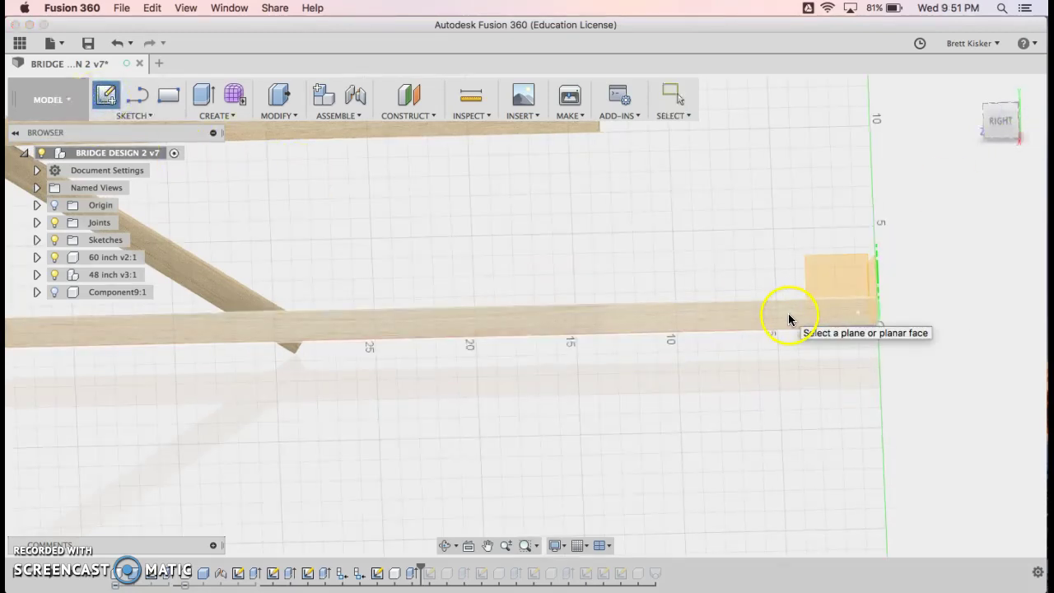
{"action": "left_click", "coordinate": [788, 313]}
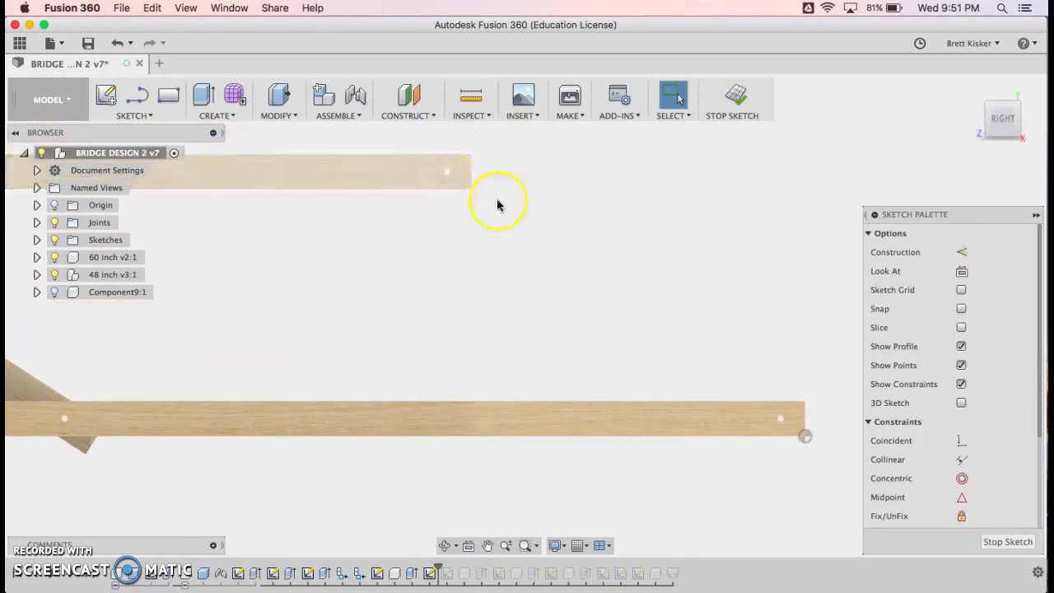
{"action": "left_click", "coordinate": [781, 416]}
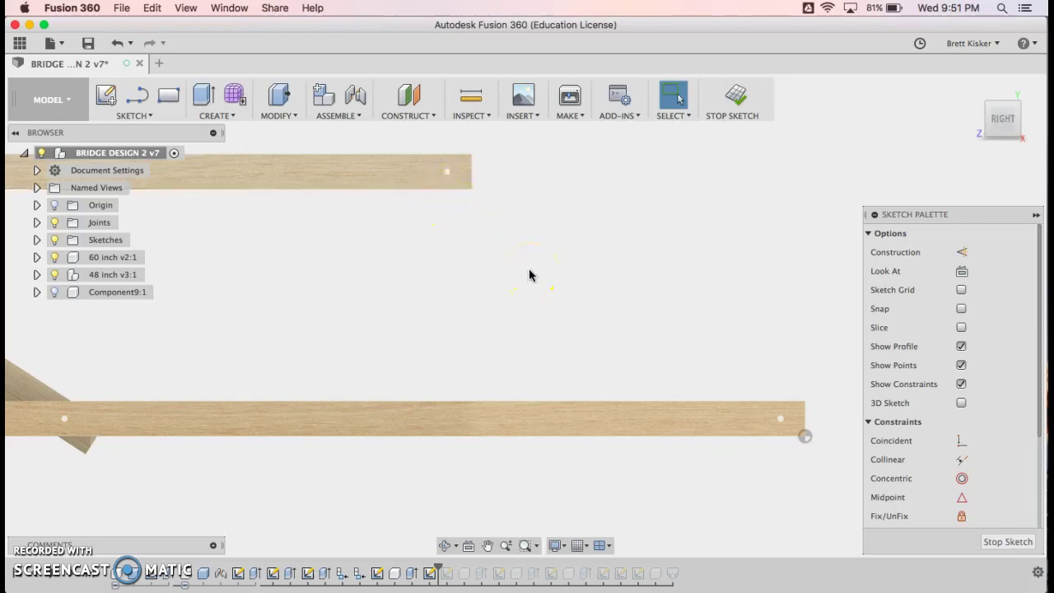
- Project the lower and upper boards' edges into the sketch
{"action": "key", "text": "l"}
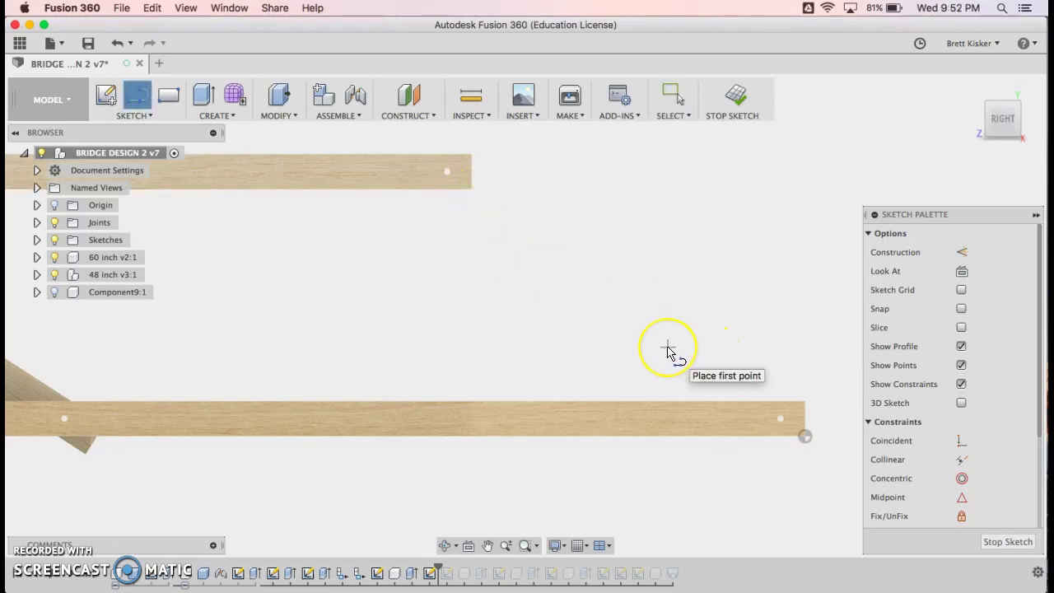
{"action": "key", "text": "p"}
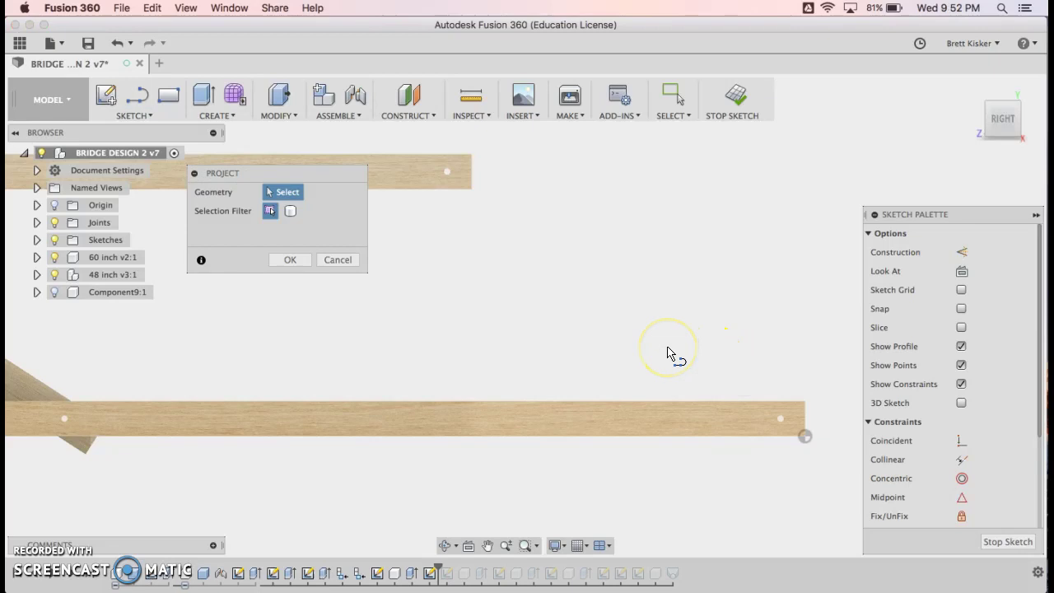
{"action": "left_click", "coordinate": [710, 421]}
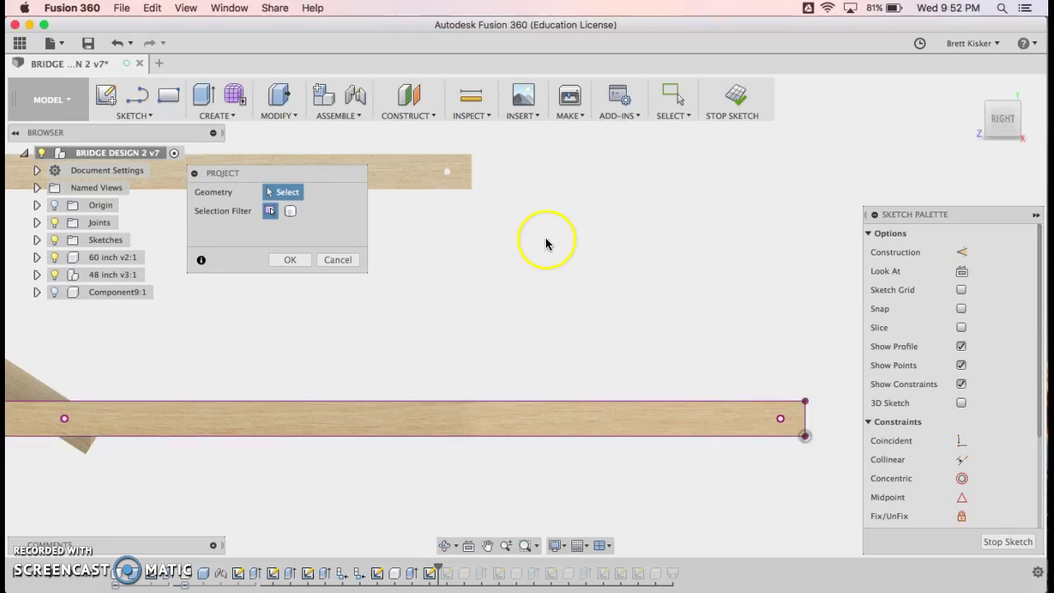
{"action": "left_click", "coordinate": [420, 175]}
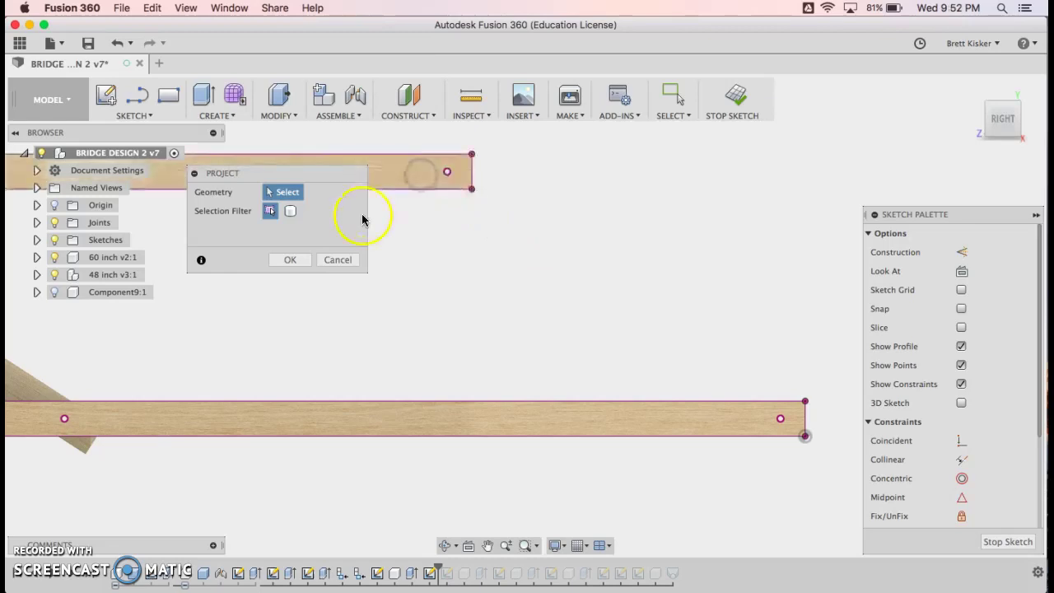
{"action": "left_click", "coordinate": [303, 259]}
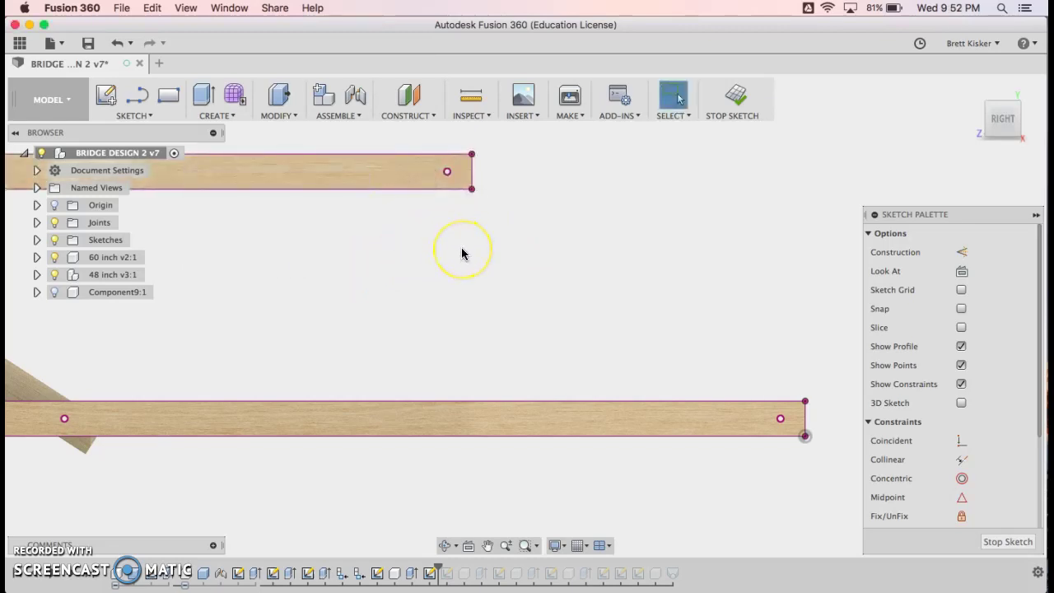
- Draw two diagonal lines from the upper board to the lower board, closing the beam profile
{"action": "key", "text": "l"}
{"action": "left_click", "coordinate": [472, 190]}
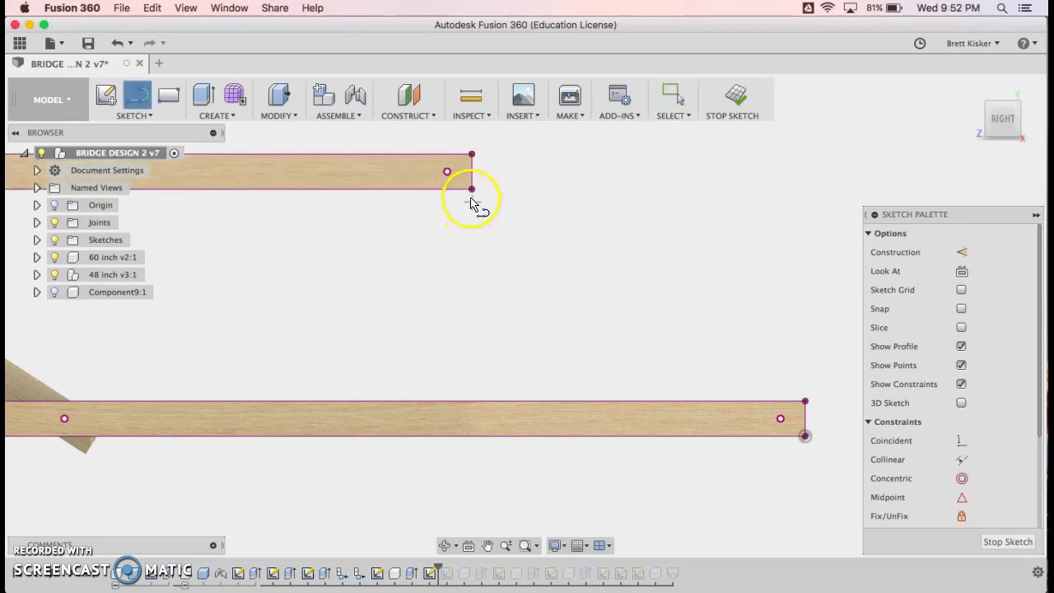
{"action": "double_click", "coordinate": [805, 401]}
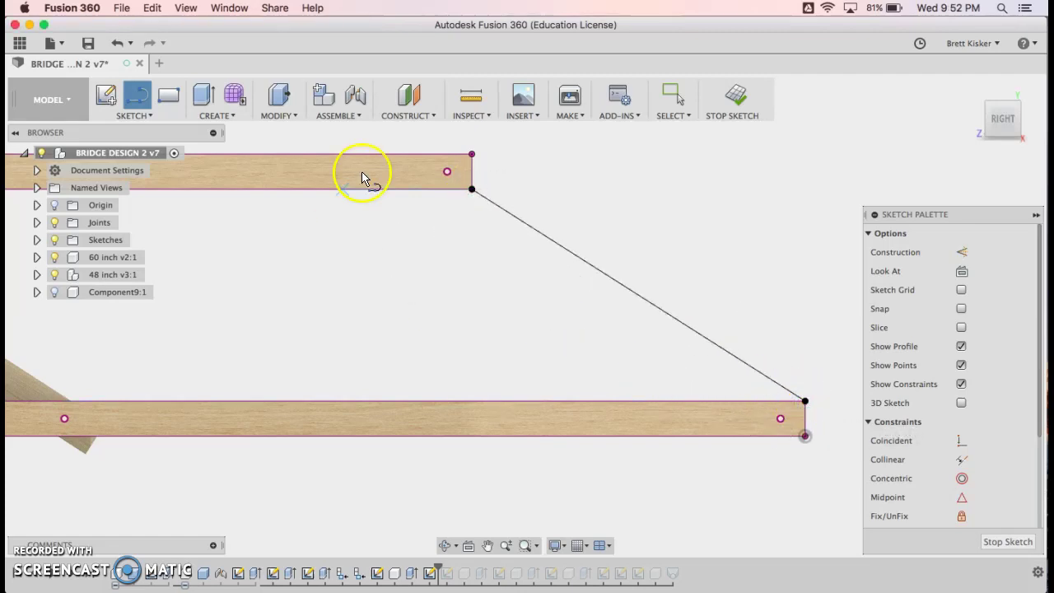
{"action": "left_click", "coordinate": [398, 190]}
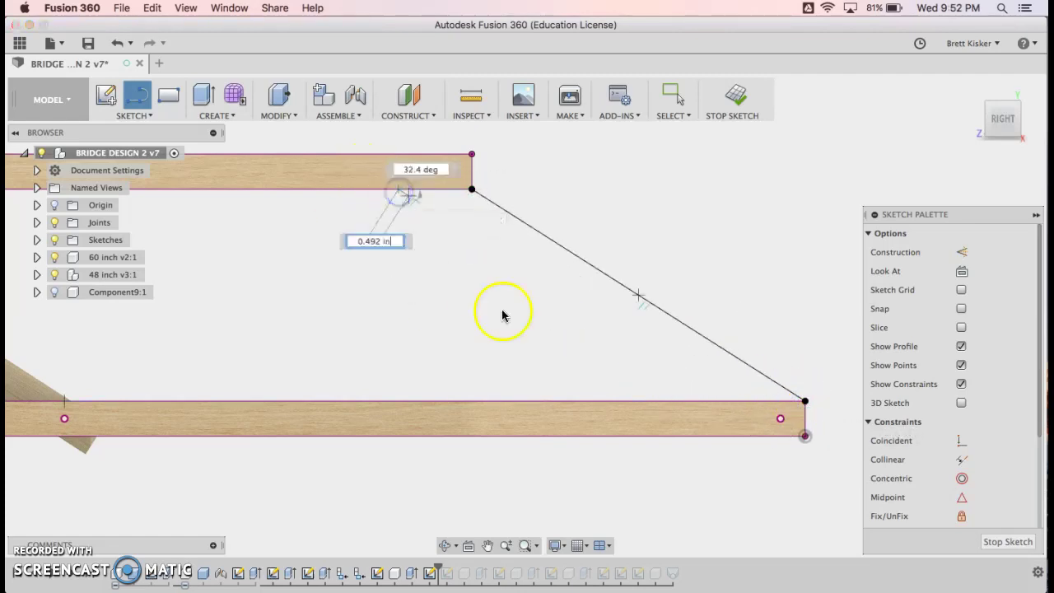
{"action": "double_click", "coordinate": [610, 401]}
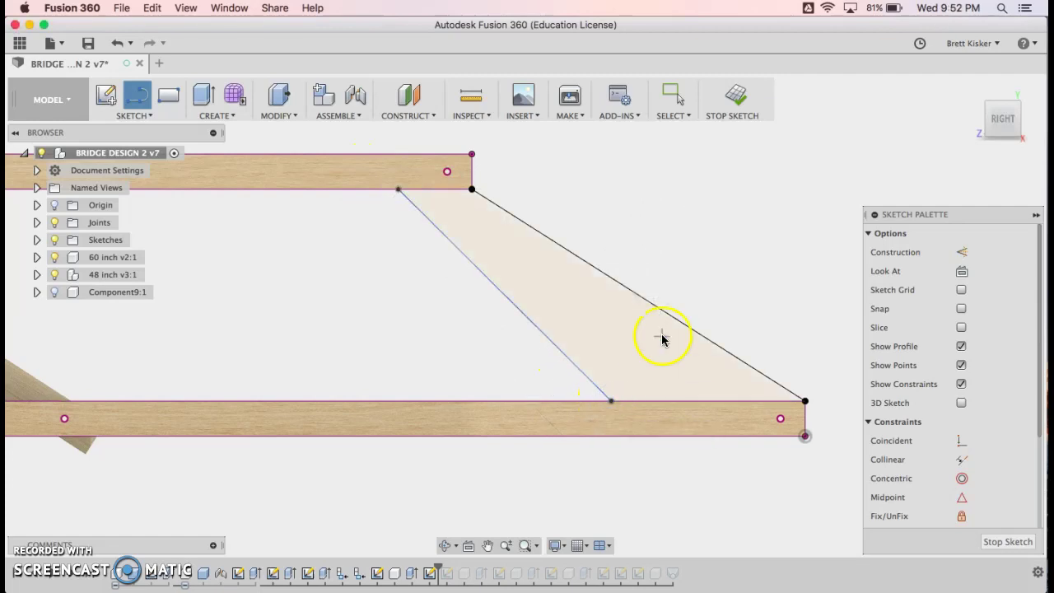
{"action": "right_click", "coordinate": [706, 282]}
{"action": "left_click", "coordinate": [749, 274]}
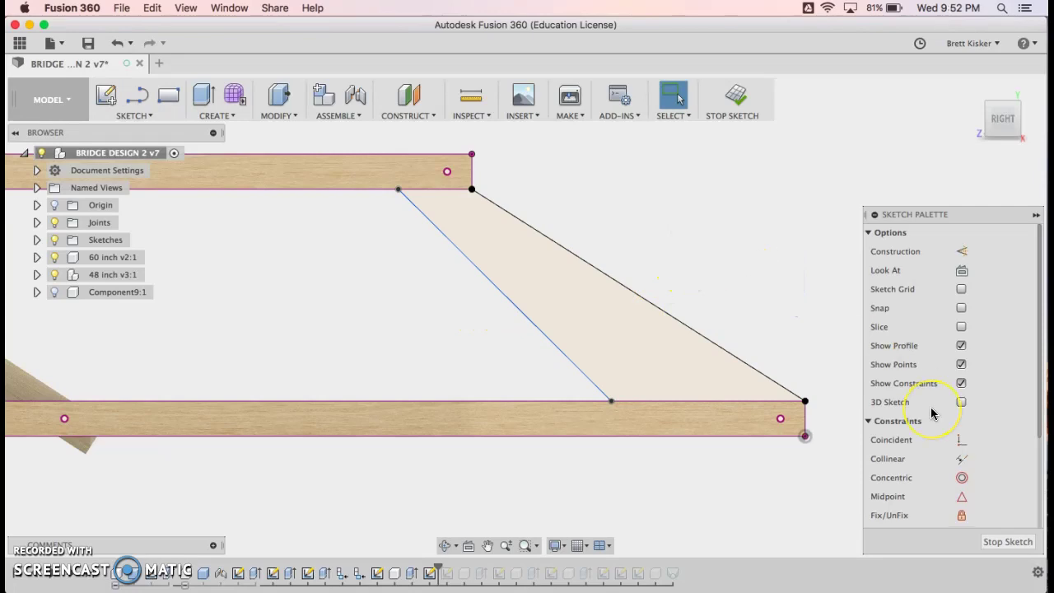
- Constrain the left diagonal line parallel to the right one
{"action": "scroll", "coordinate": [932, 414], "scroll_direction": "down", "scroll_amount": 5}
{"action": "left_click", "coordinate": [962, 405]}
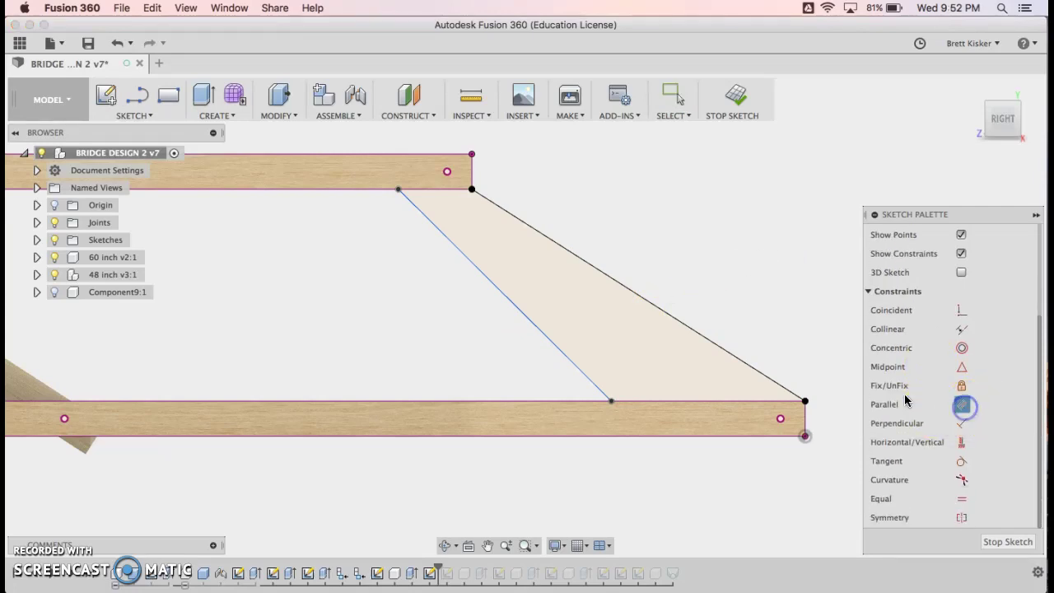
{"action": "left_click", "coordinate": [618, 286]}
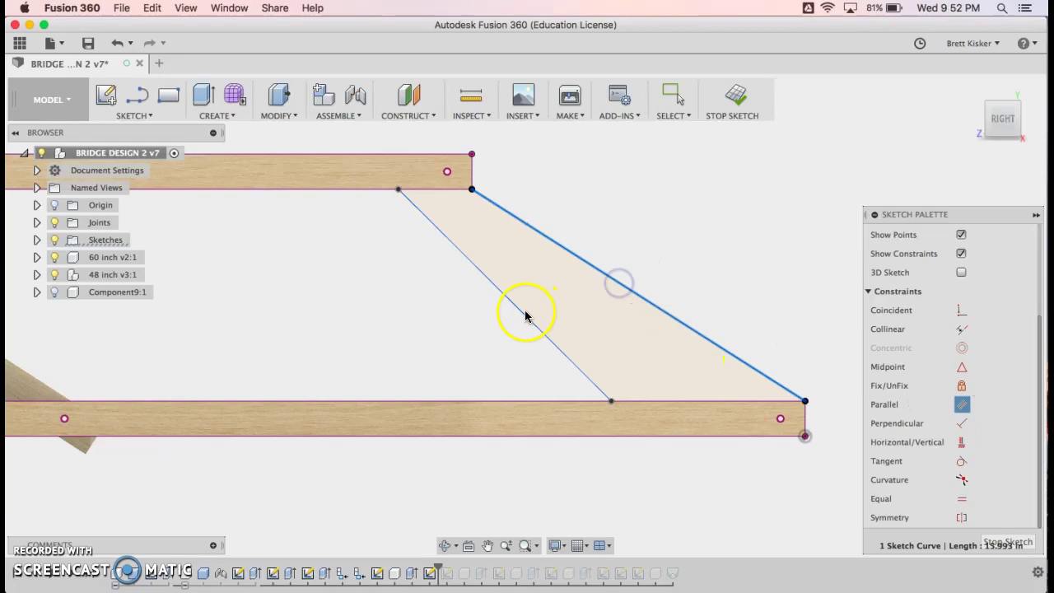
{"action": "left_click", "coordinate": [517, 311]}
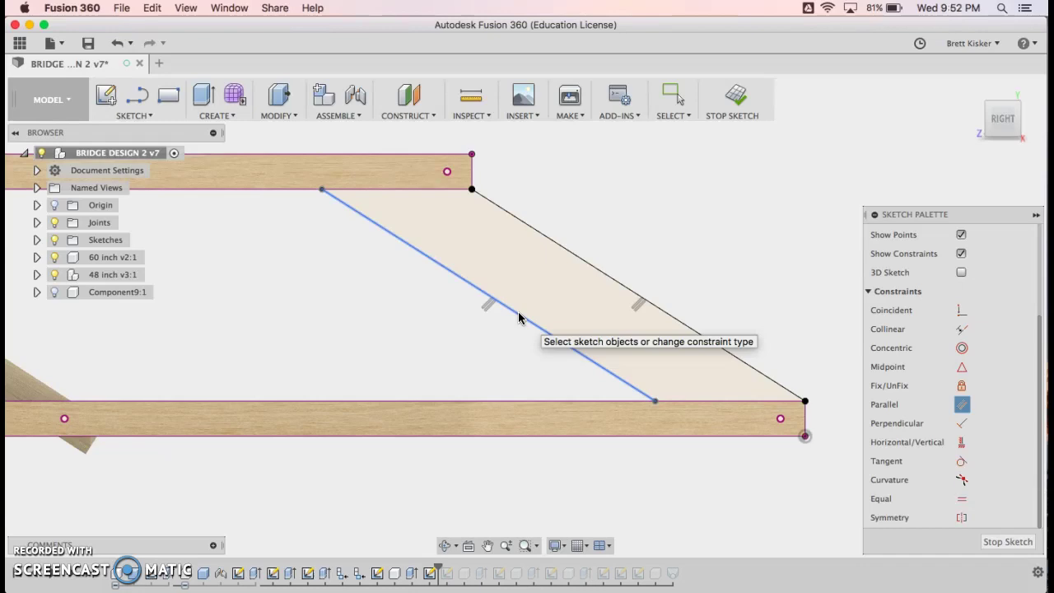
{"action": "left_click", "coordinate": [489, 348]}
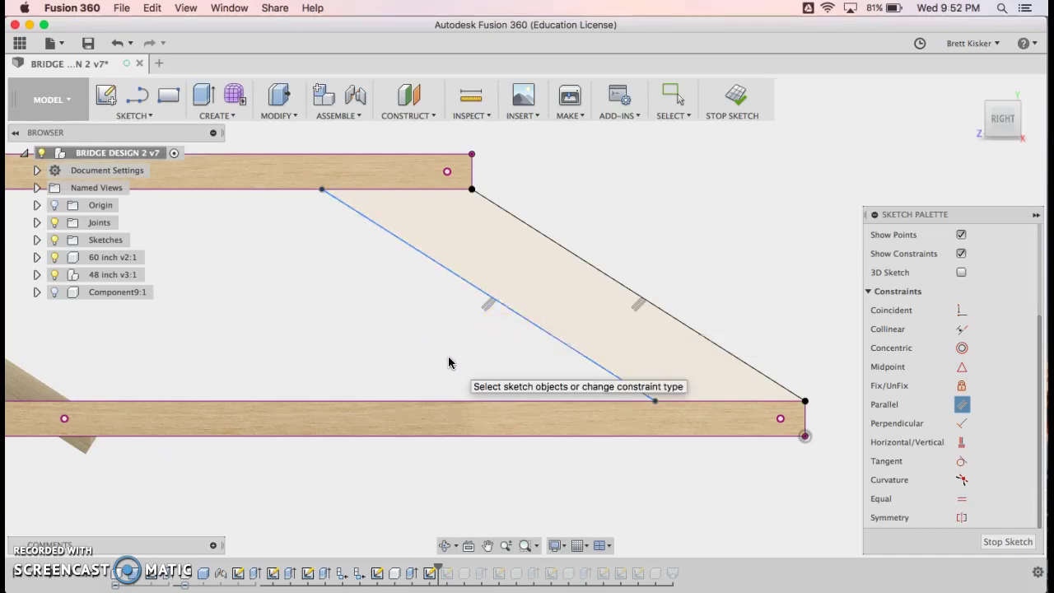
- Dimension the beam width between its parallel edges to 1.5 in and finish the sketch
{"action": "key", "text": "d"}
{"action": "left_click_drag", "start_coordinate": [517, 329], "coordinate": [564, 287]}
{"action": "left_click", "coordinate": [587, 265]}
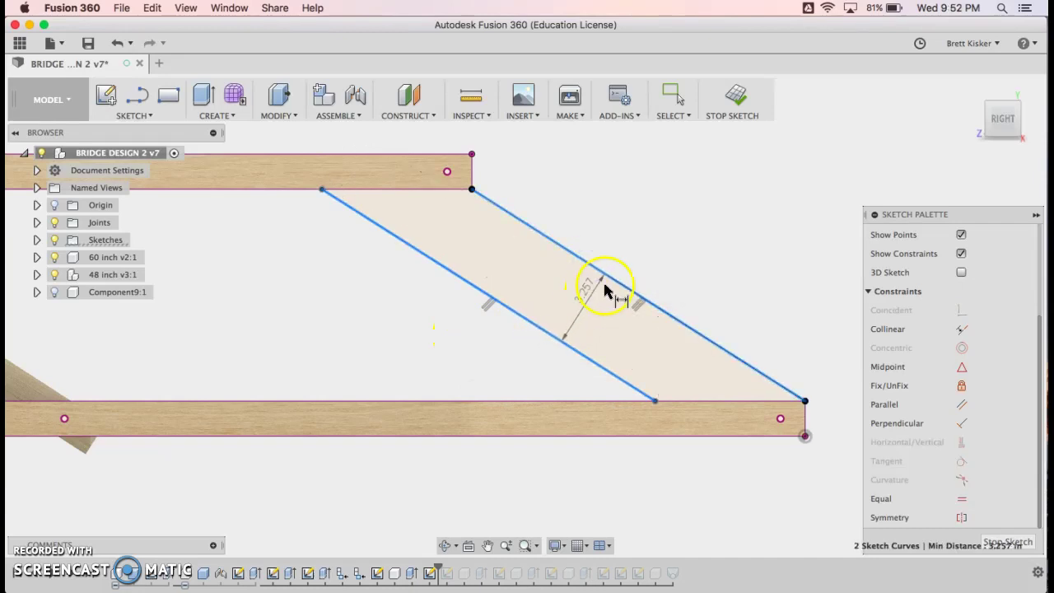
{"action": "left_click", "coordinate": [635, 256]}
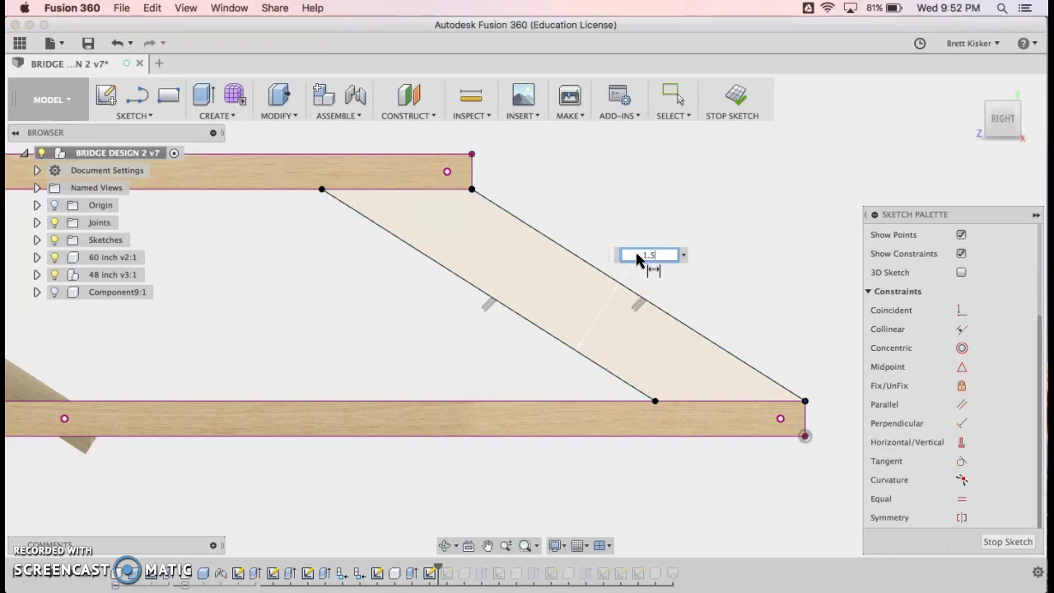
{"action": "key", "text": "Return"}
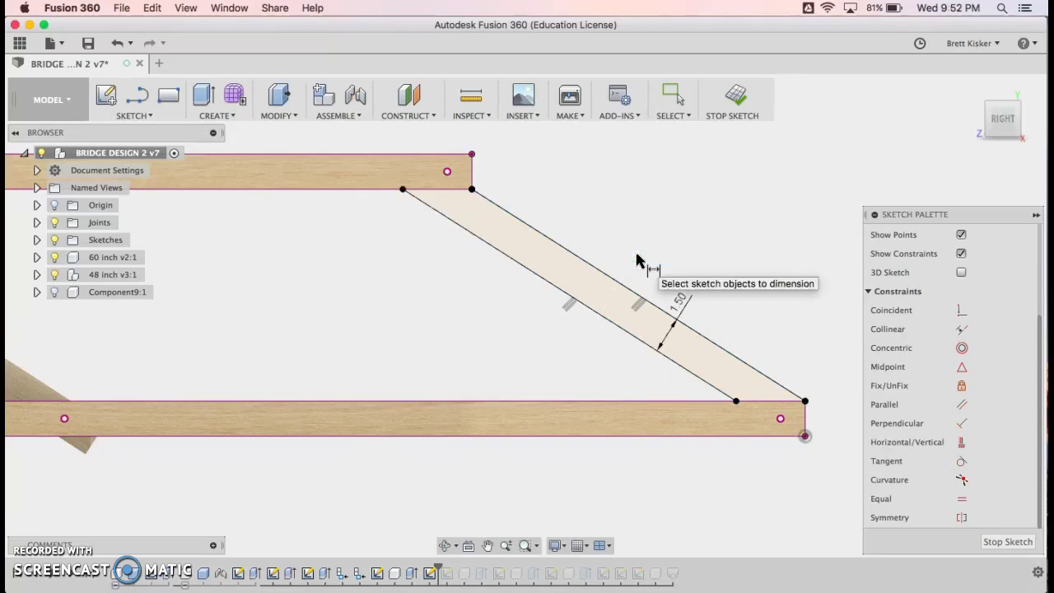
{"action": "left_click", "coordinate": [739, 91]}
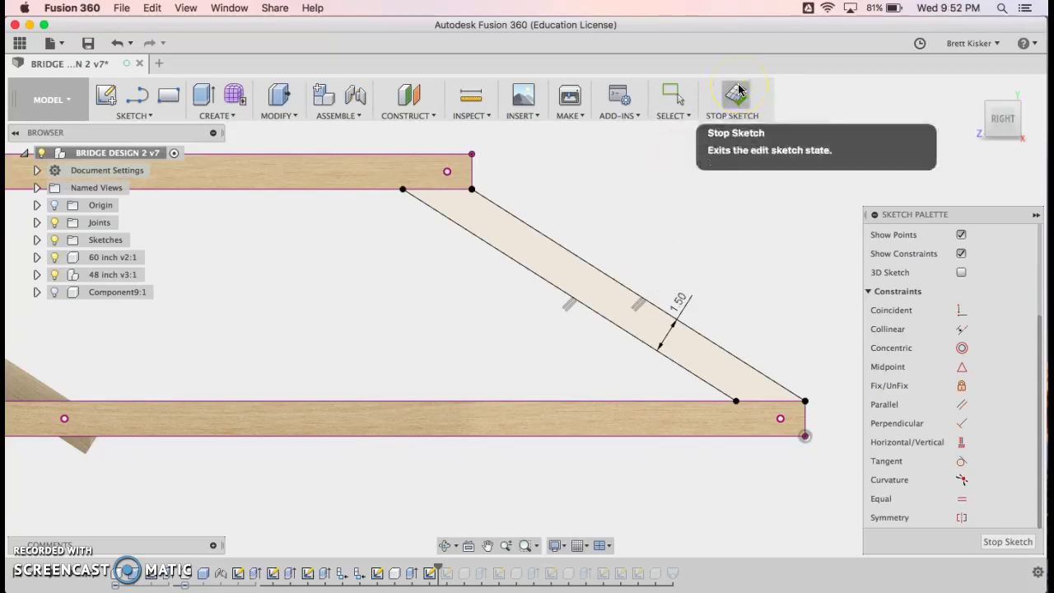
{"action": "left_click", "coordinate": [738, 90]}
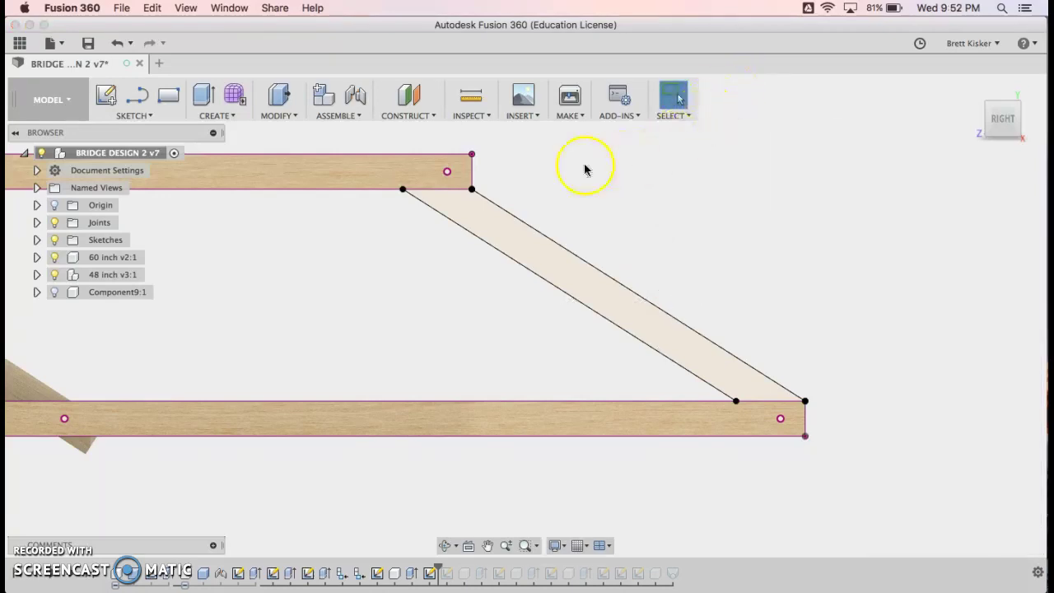
- Measure the beam's upper edge: 15.993 in long, 32.4° from the bottom board
{"action": "left_click", "coordinate": [470, 96]}
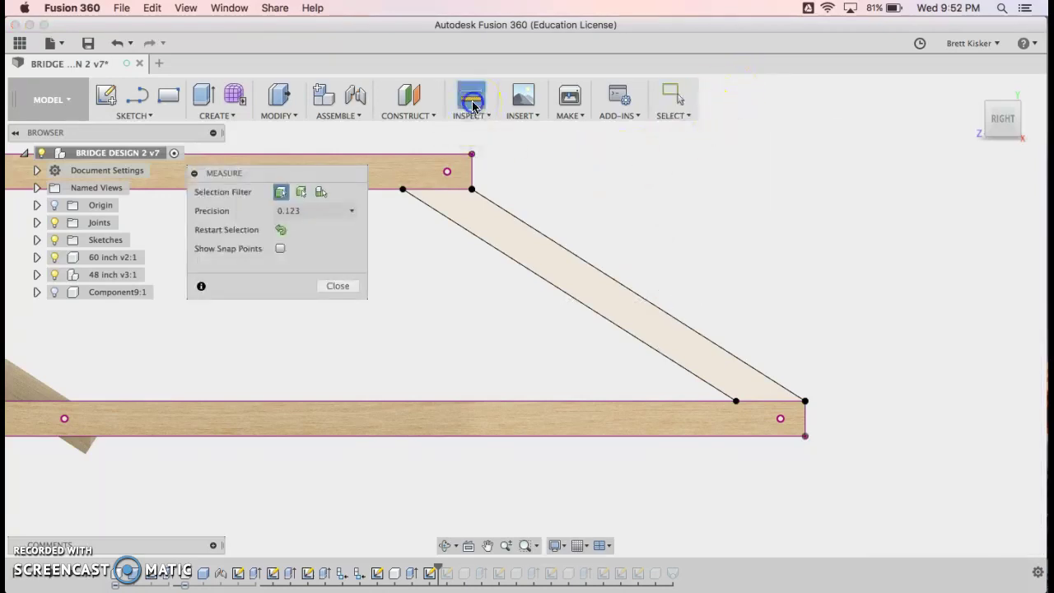
{"action": "left_click", "coordinate": [533, 230]}
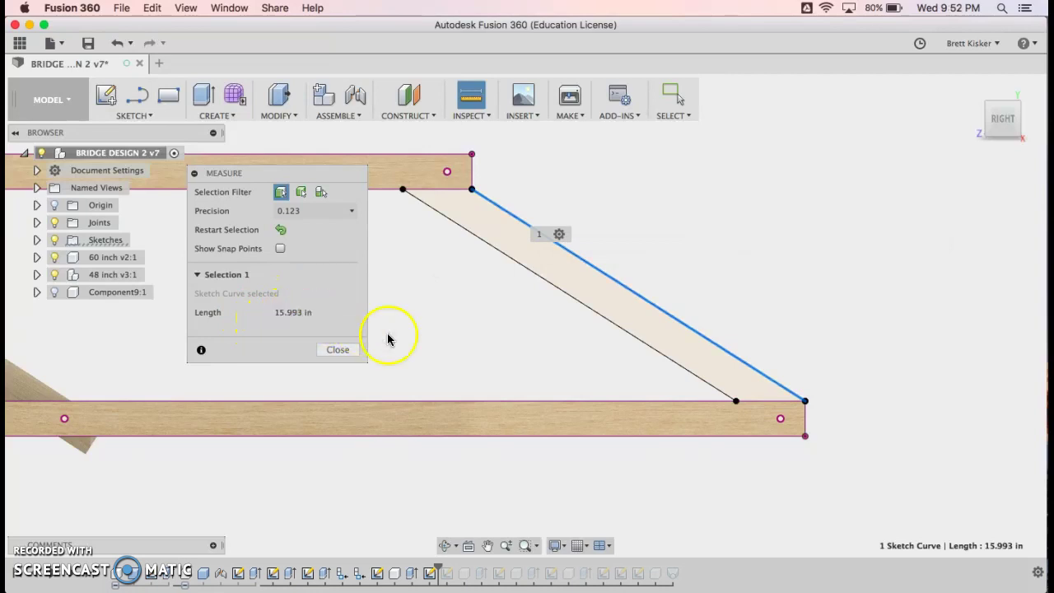
{"action": "scroll", "coordinate": [470, 324], "scroll_direction": "left", "scroll_amount": 5}
{"action": "scroll", "coordinate": [469, 324], "scroll_direction": "left", "scroll_amount": 3}
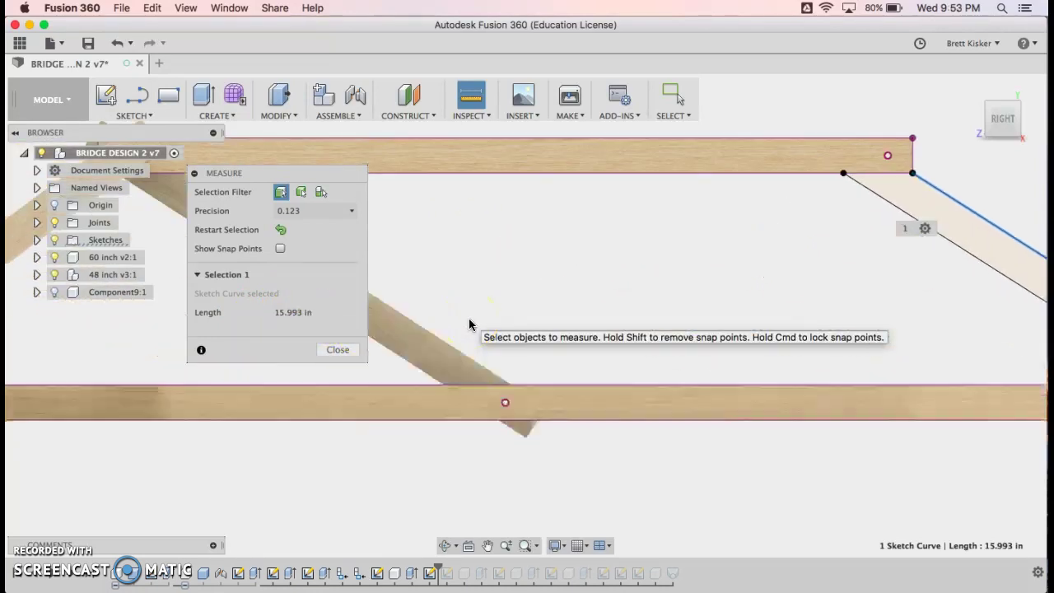
{"action": "scroll", "coordinate": [469, 325], "scroll_direction": "right", "scroll_amount": 2}
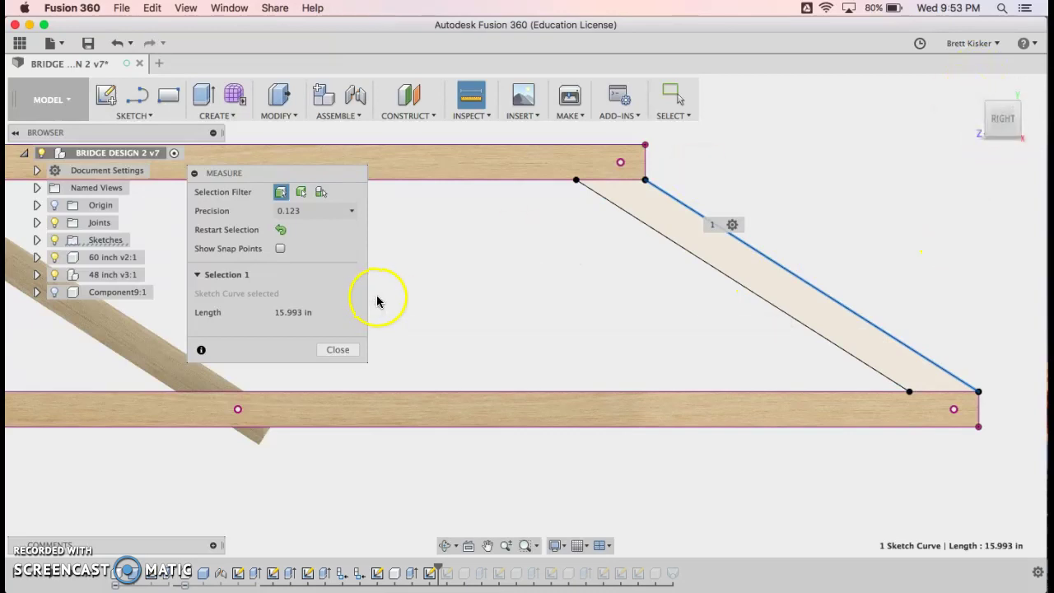
{"action": "left_click", "coordinate": [933, 397]}
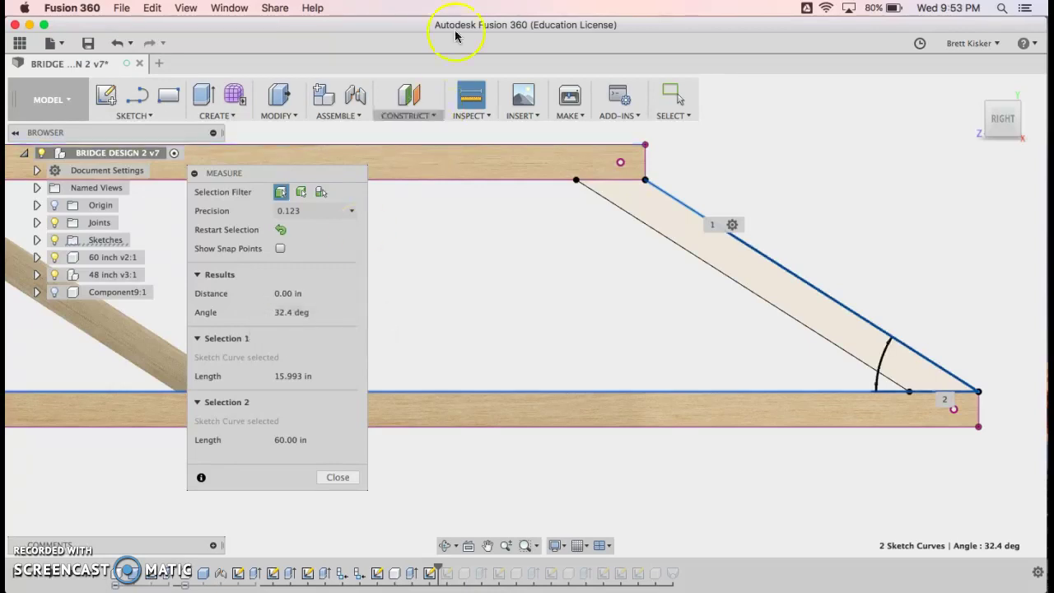
{"action": "left_click", "coordinate": [336, 476]}
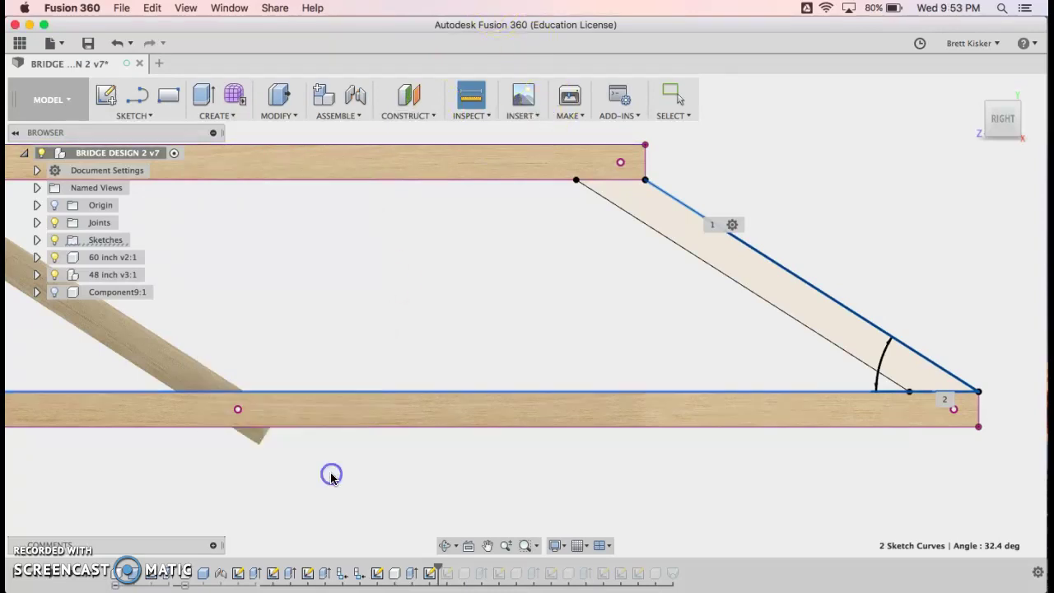
- Extrude the beam profile -0.625 in as a new component, Component10
{"action": "left_click", "coordinate": [971, 95]}
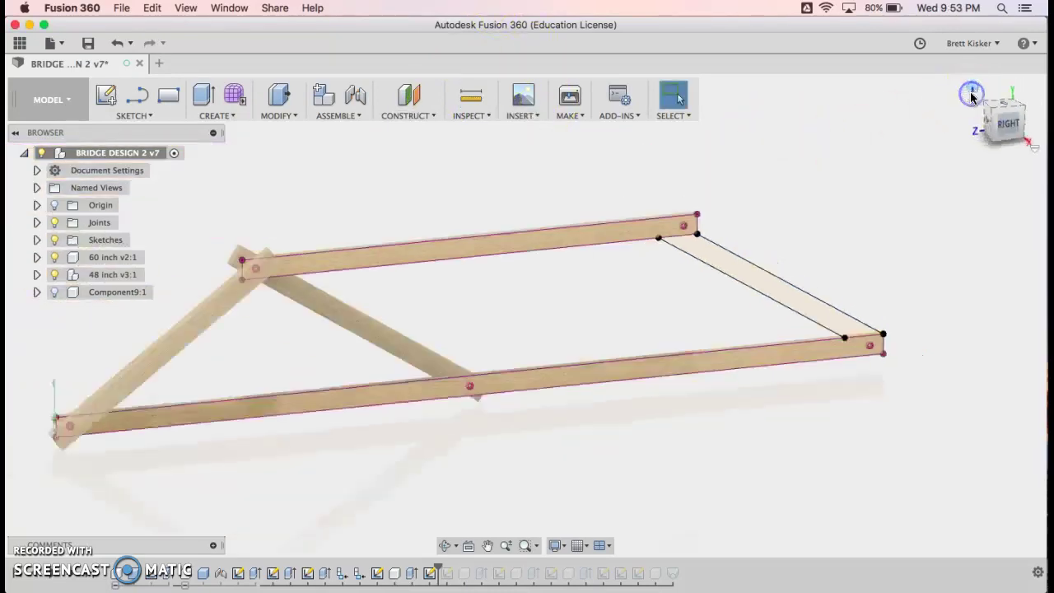
{"action": "key", "text": "e"}
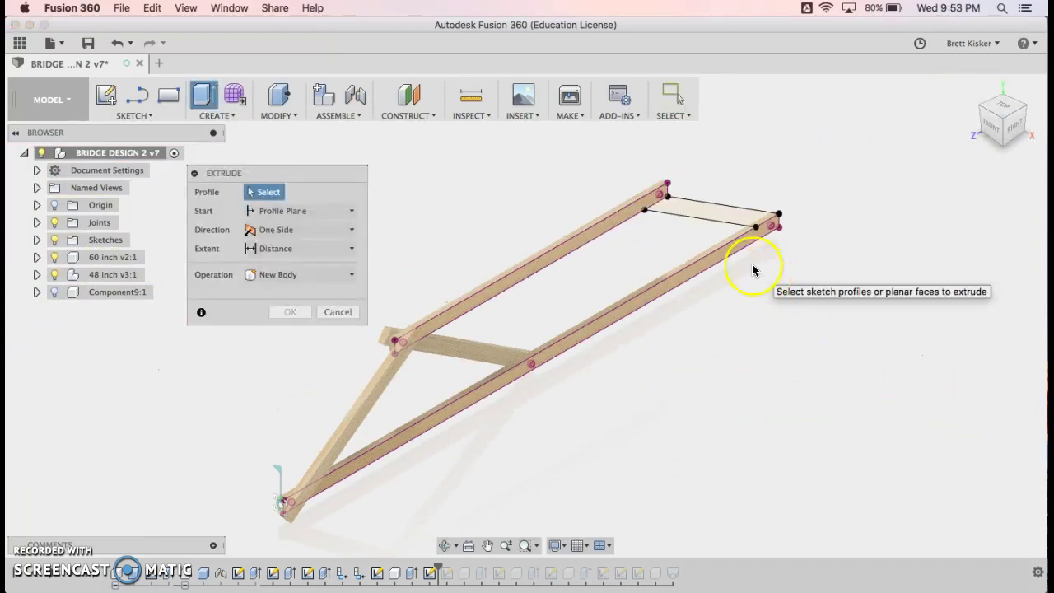
{"action": "left_click", "coordinate": [722, 221]}
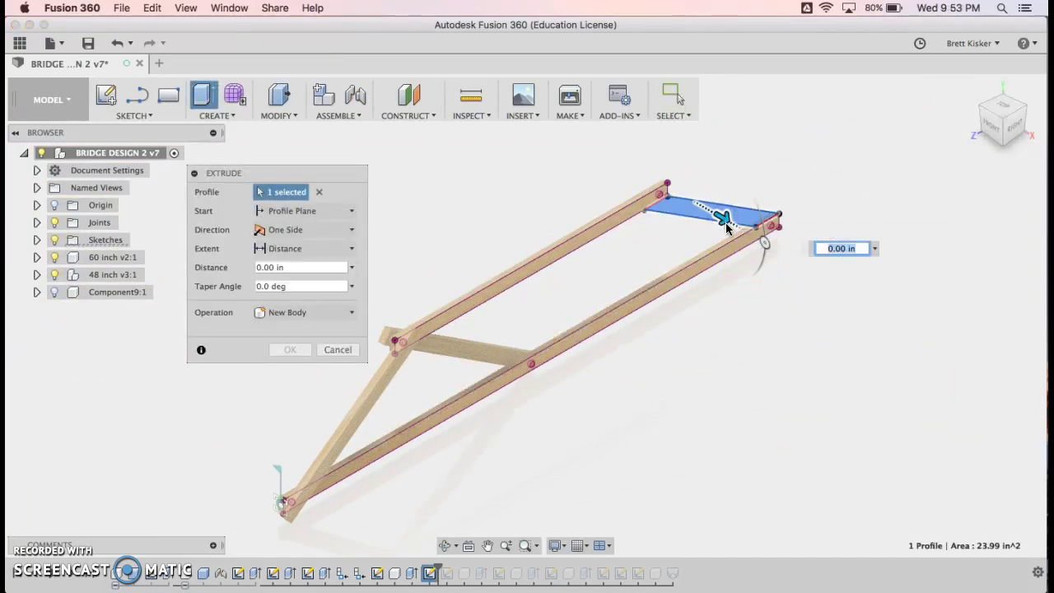
{"action": "left_click_drag", "start_coordinate": [725, 223], "coordinate": [697, 199]}
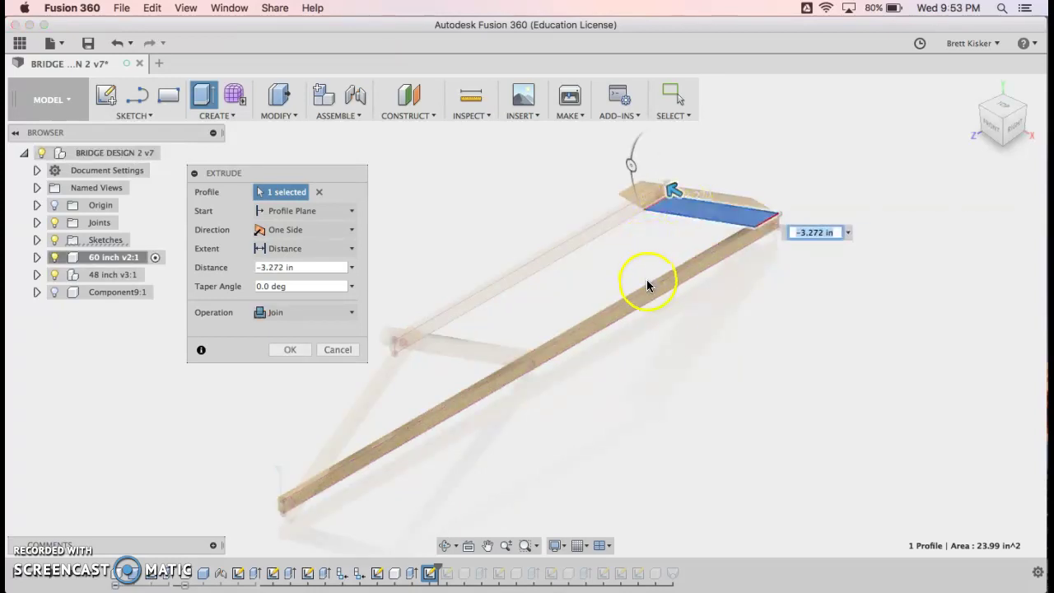
{"action": "left_click_drag", "start_coordinate": [992, 115], "coordinate": [554, 309]}
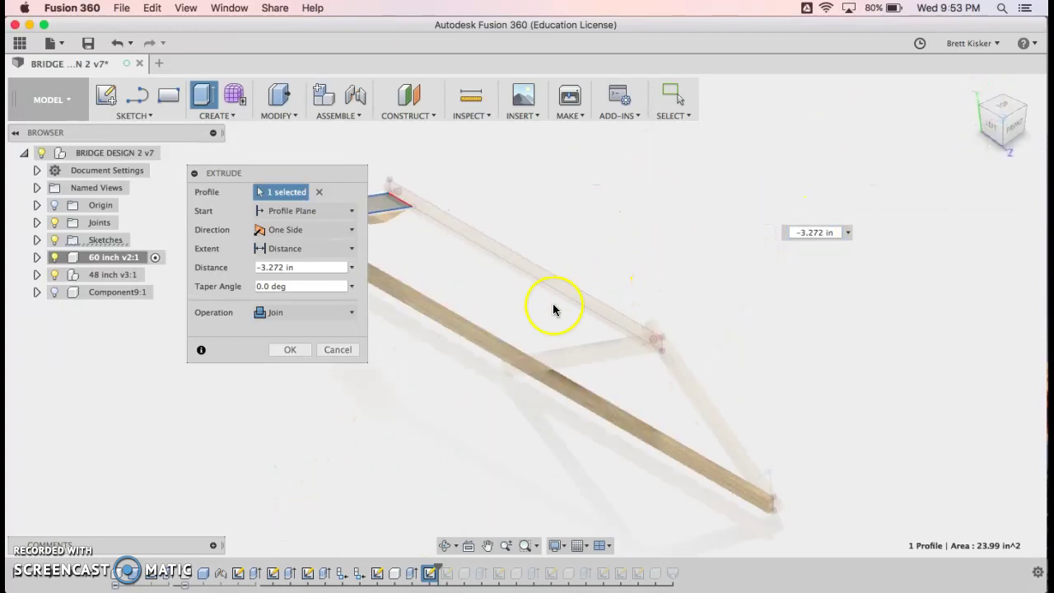
{"action": "left_click", "coordinate": [455, 330]}
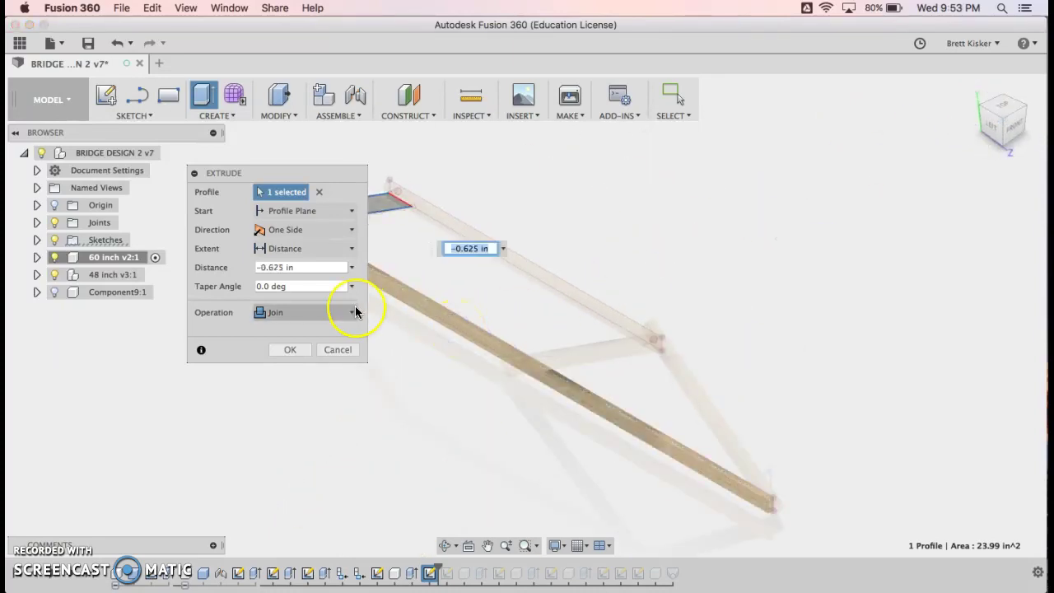
{"action": "scroll", "coordinate": [445, 307], "scroll_direction": "left", "scroll_amount": 5}
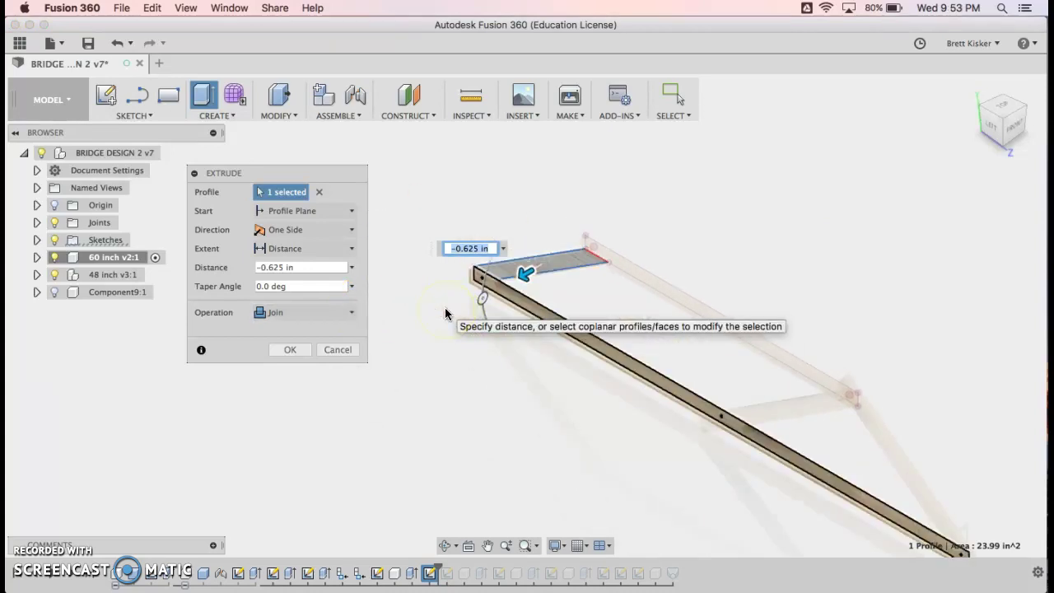
{"action": "scroll", "coordinate": [544, 263], "scroll_direction": "up", "scroll_amount": 5}
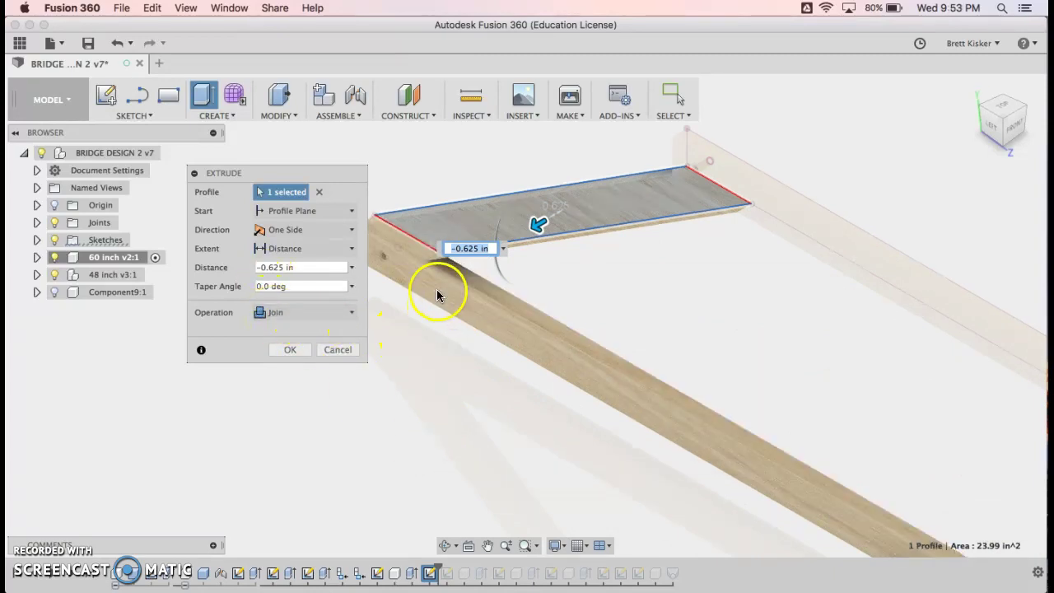
{"action": "left_click", "coordinate": [284, 321]}
{"action": "left_click", "coordinate": [286, 390]}
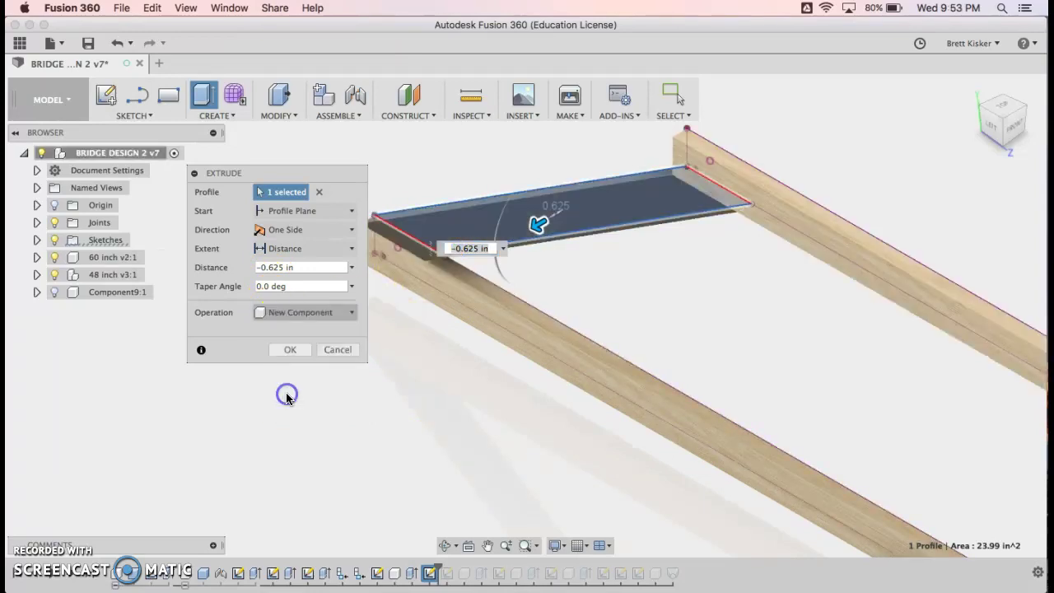
{"action": "left_click", "coordinate": [291, 350]}
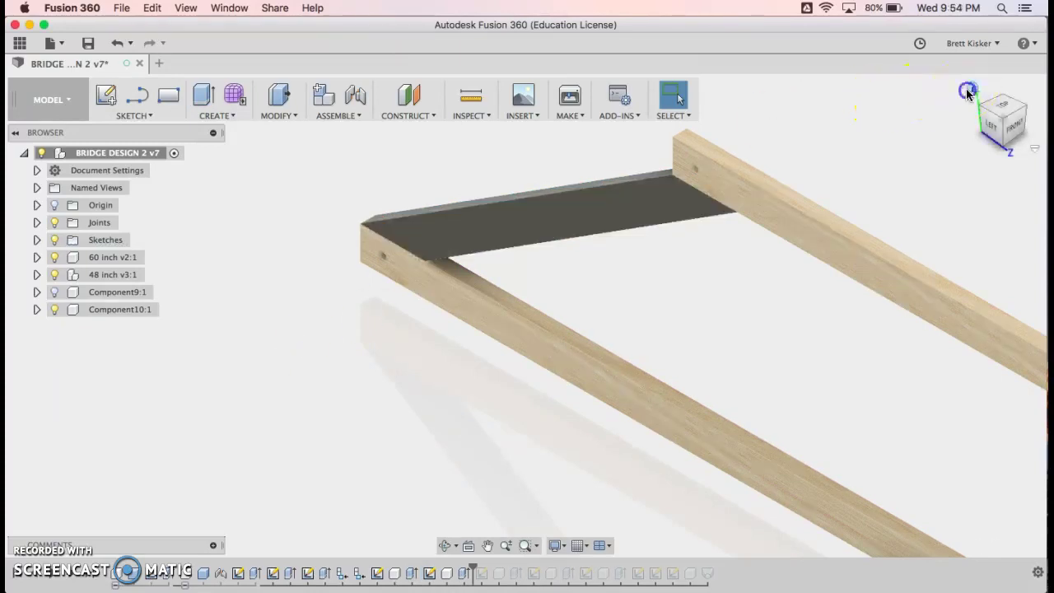
{"action": "left_click", "coordinate": [967, 92]}
{"action": "left_click", "coordinate": [1014, 126]}
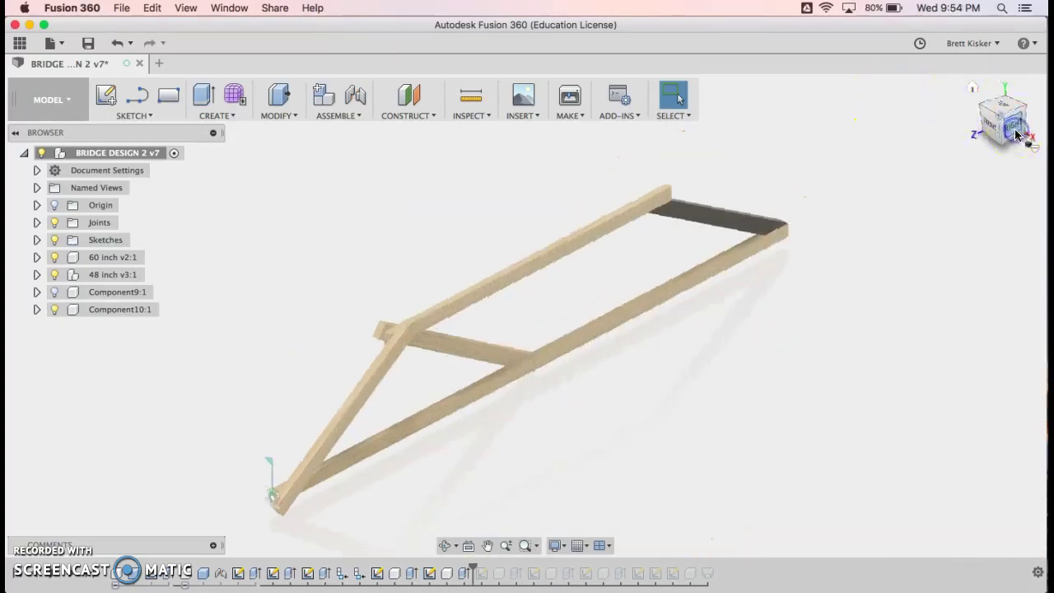
{"action": "scroll", "coordinate": [810, 313], "scroll_direction": "up", "scroll_amount": 5}
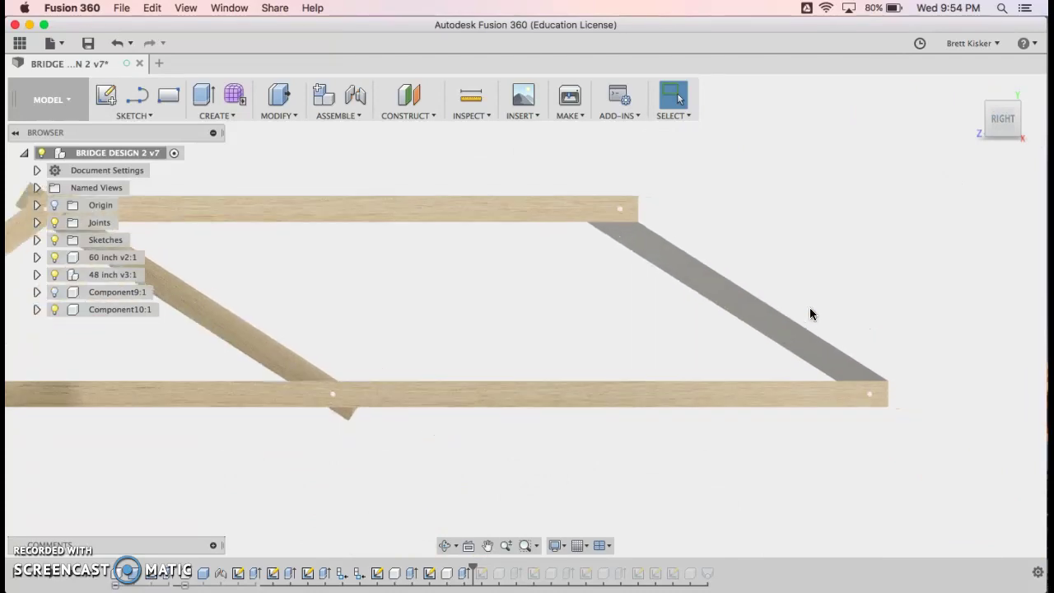
{"action": "mouse_move", "coordinate": [1019, 103]}
{"action": "left_click_drag", "start_coordinate": [1019, 104], "coordinate": [988, 159]}
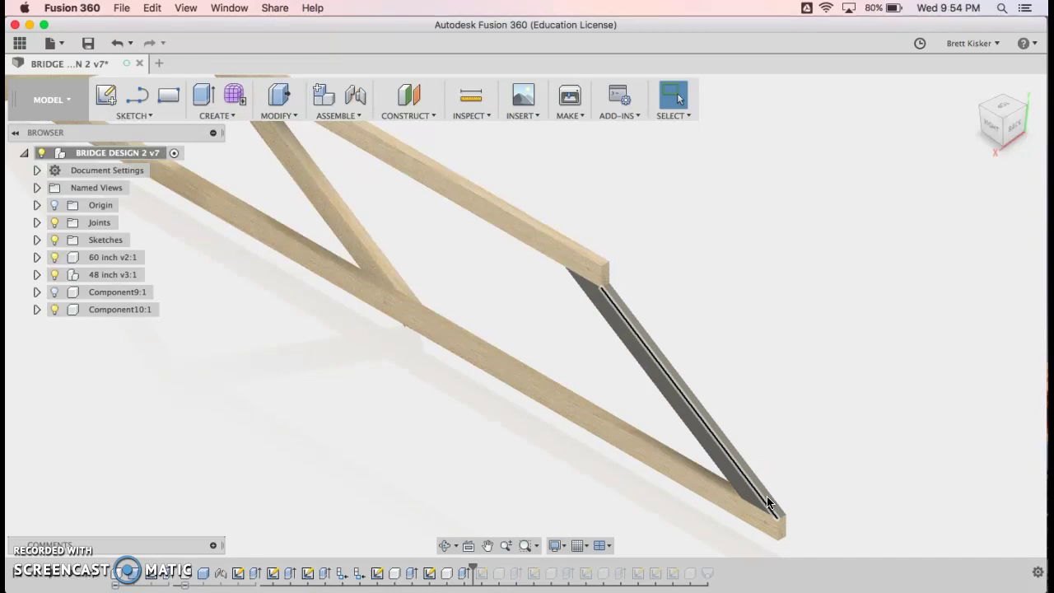
{"action": "left_click", "coordinate": [652, 536]}
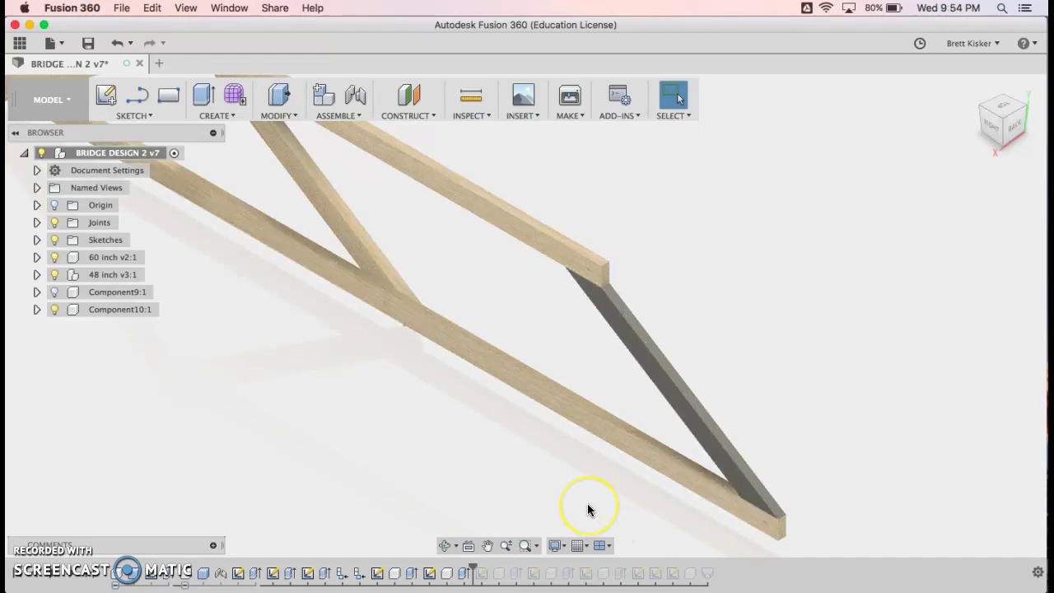